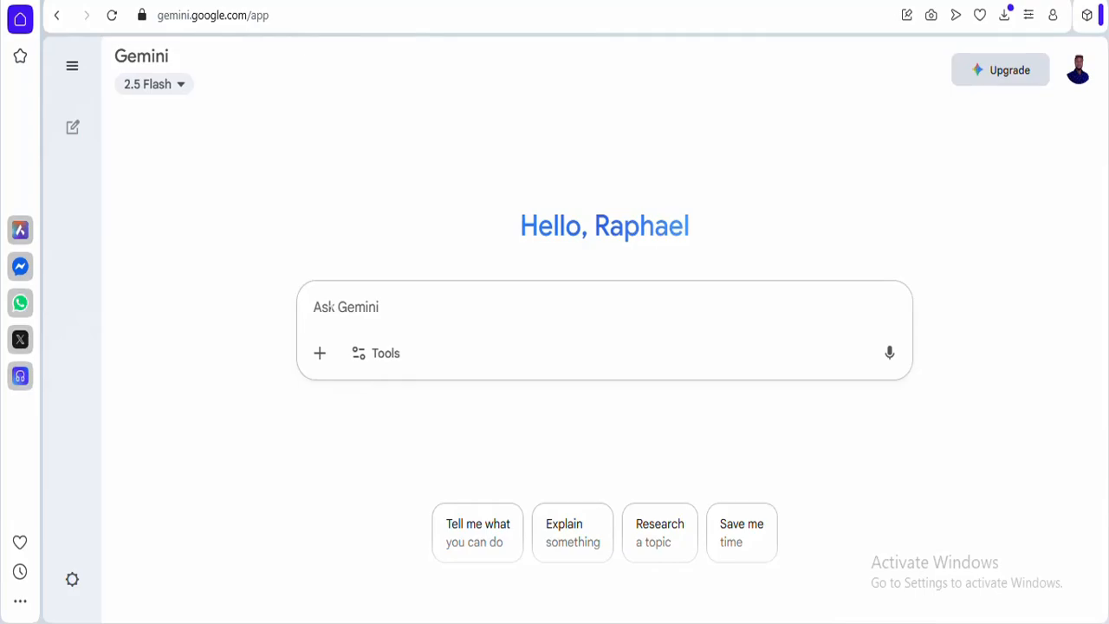
- Request a 30–45 second Veo3 cinematic advert prompt for online training courses, with opening, middle and closing scenes, detailed visuals, text overlays and a motivational tone
type("\"Create a Veo3 cinematic advert prompt for my online training courses. The ad should be 30–45 seconds, divided into opening, middle, and closing scenes, with detailed visuals, text overlays, and a motivational tone. End with a logo and call-to-action. Make it vibrant, cinematic, and inspirational.\"")
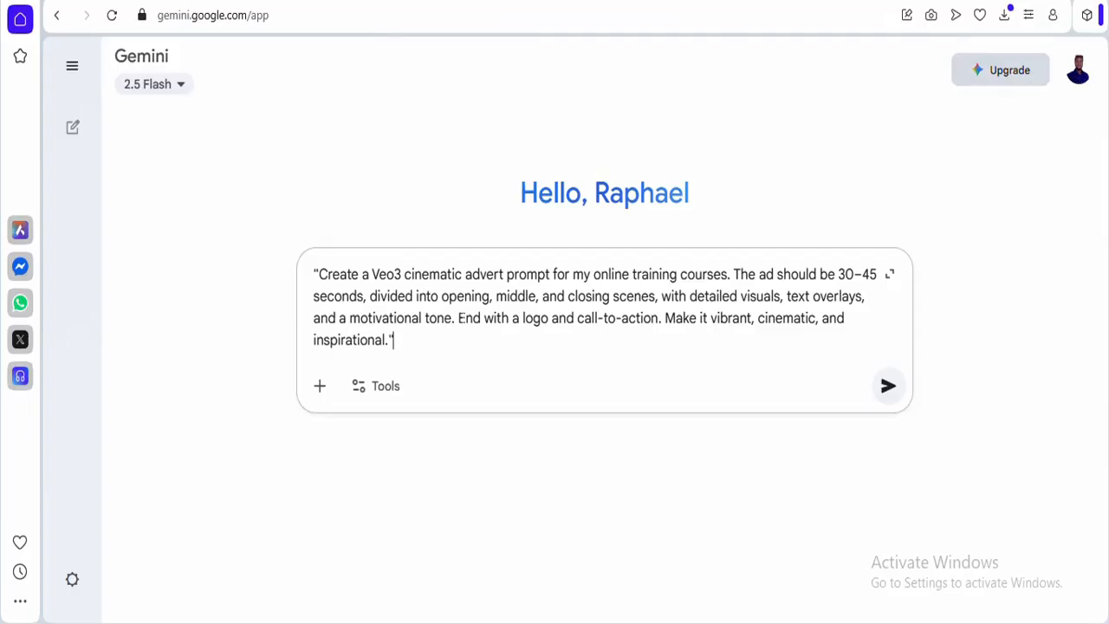
left_click_drag(459, 318, 395, 340)
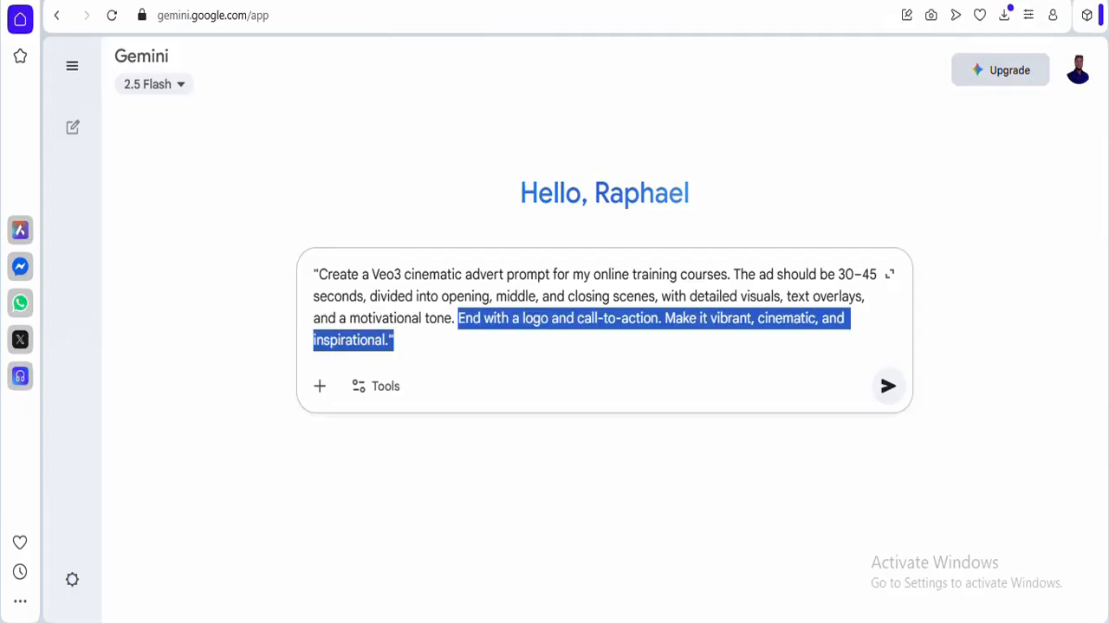
key("BackSpace")
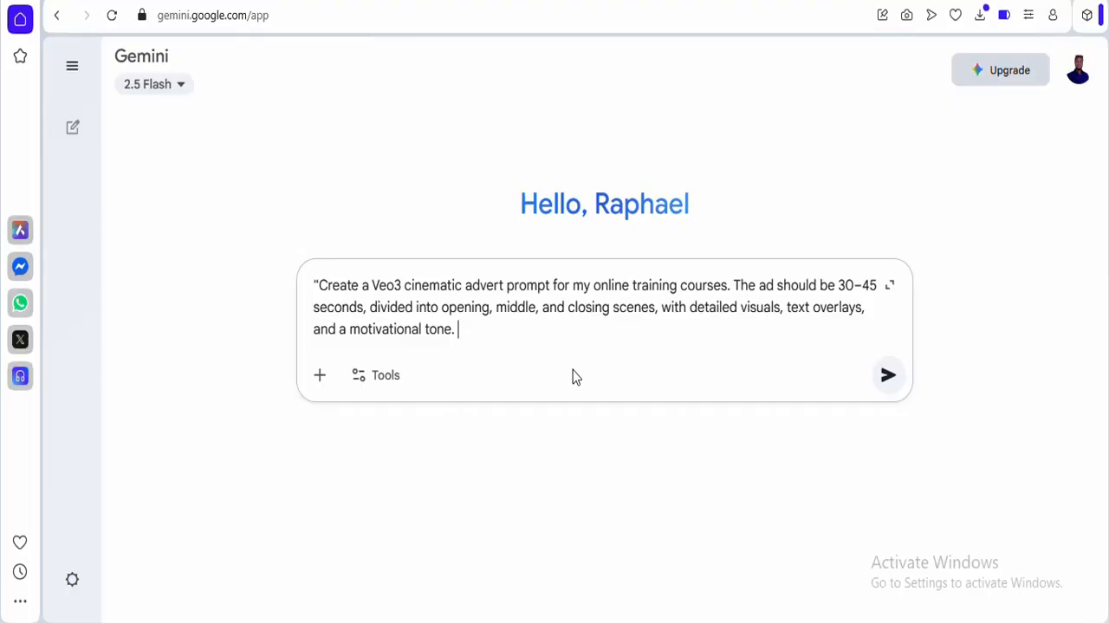
left_click(889, 379)
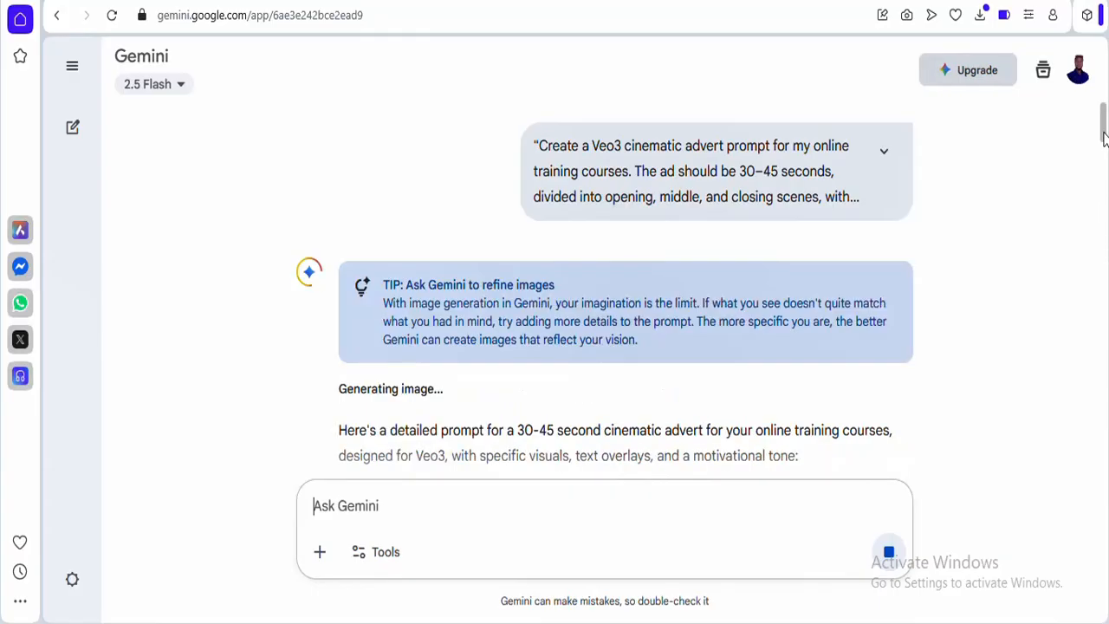
- Copy the generated advert prompt from its "Unlock Your Potential" title through the line about simplified infographics on various devices
left_click_drag(1105, 134, 1105, 157)
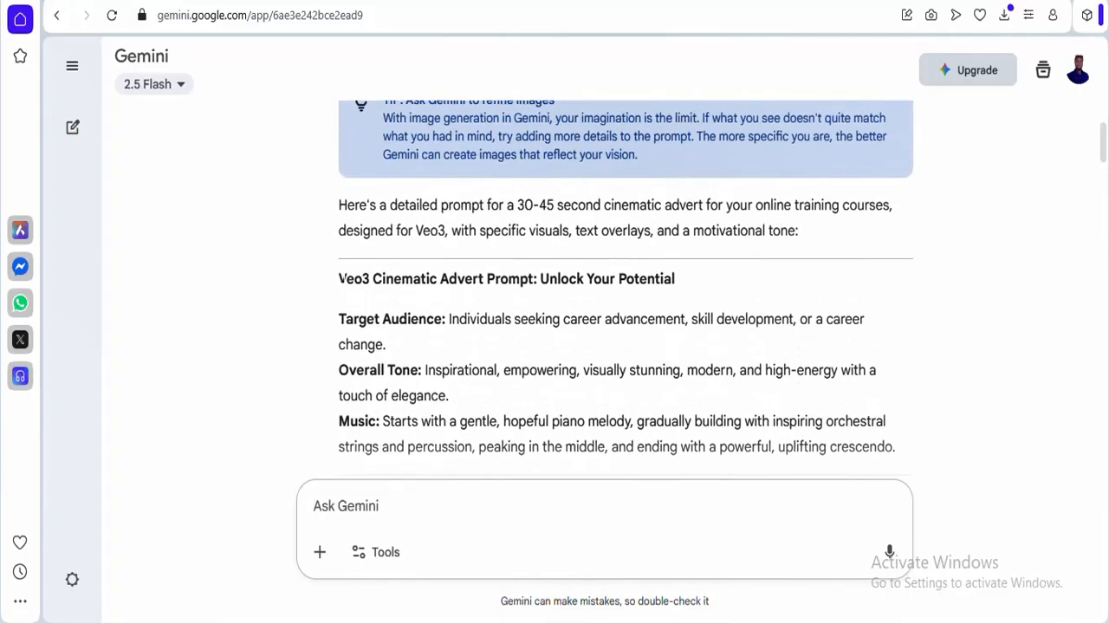
left_click_drag(339, 279, 875, 335)
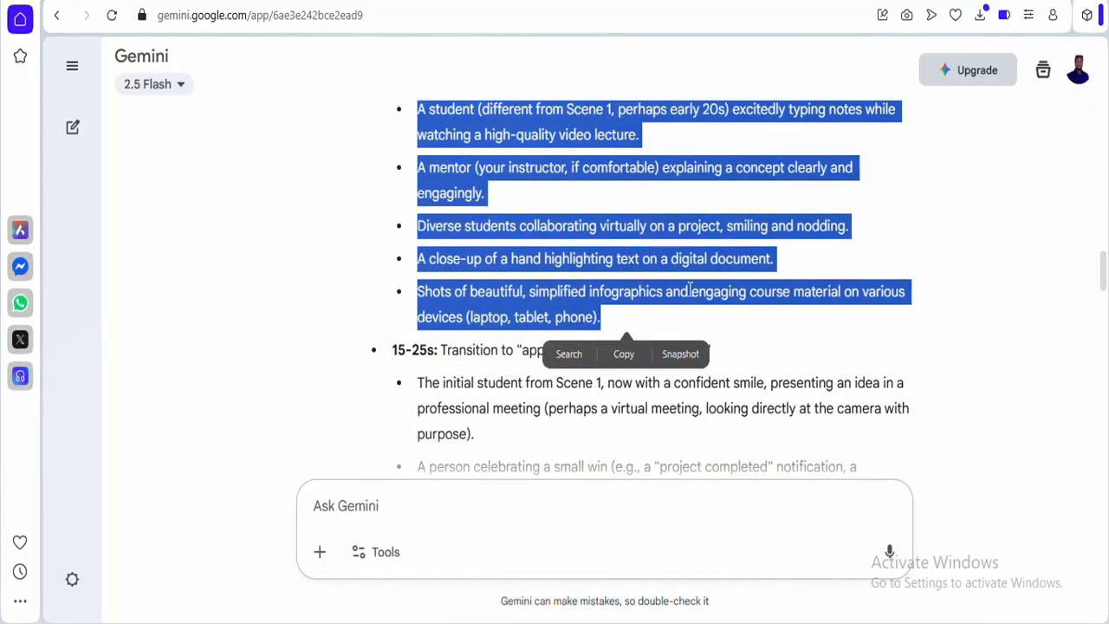
right_click(690, 290)
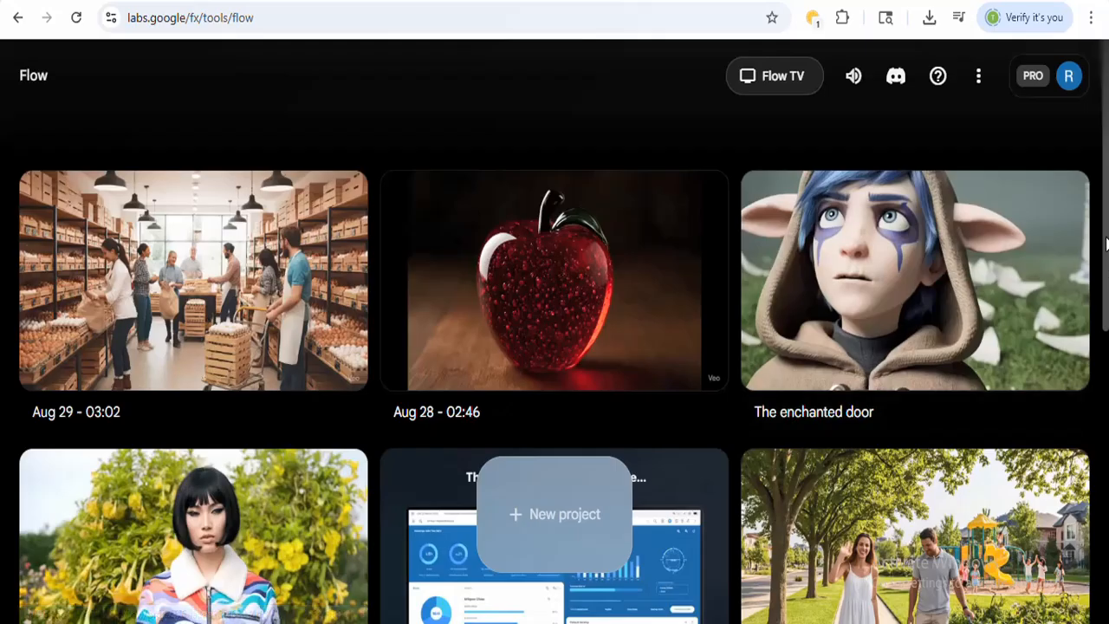
- Switch to Google Flow and create a new project
left_click_drag(1106, 244, 1107, 240)
left_click(557, 514)
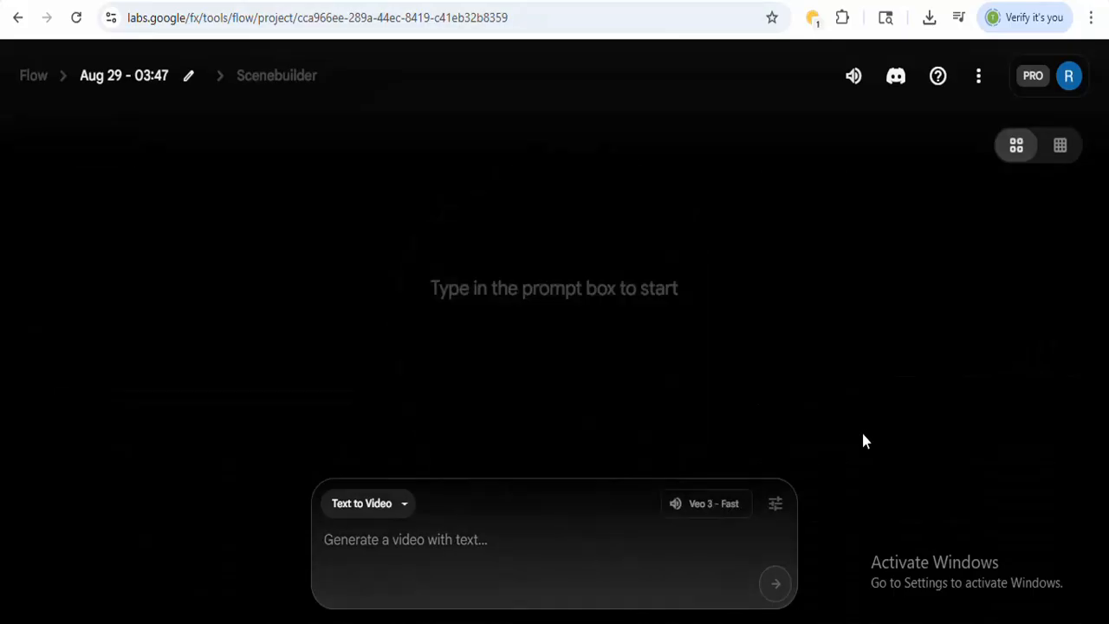
- Try Veo 3 - Quality as the video generation model and switch back to Veo 3 - Fast
left_click(730, 513)
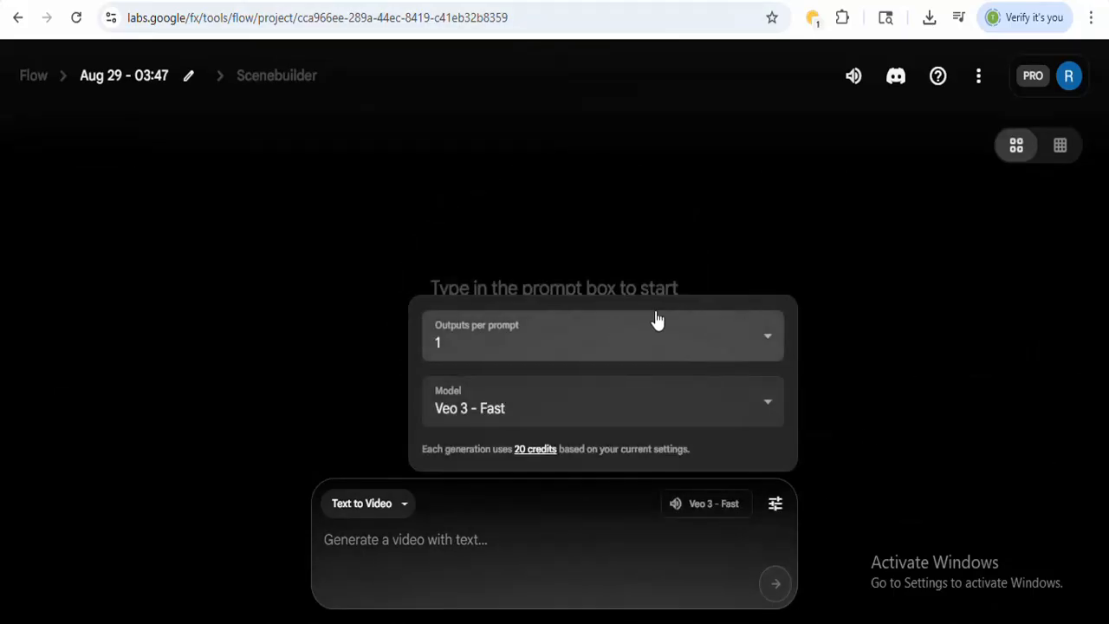
left_click(769, 409)
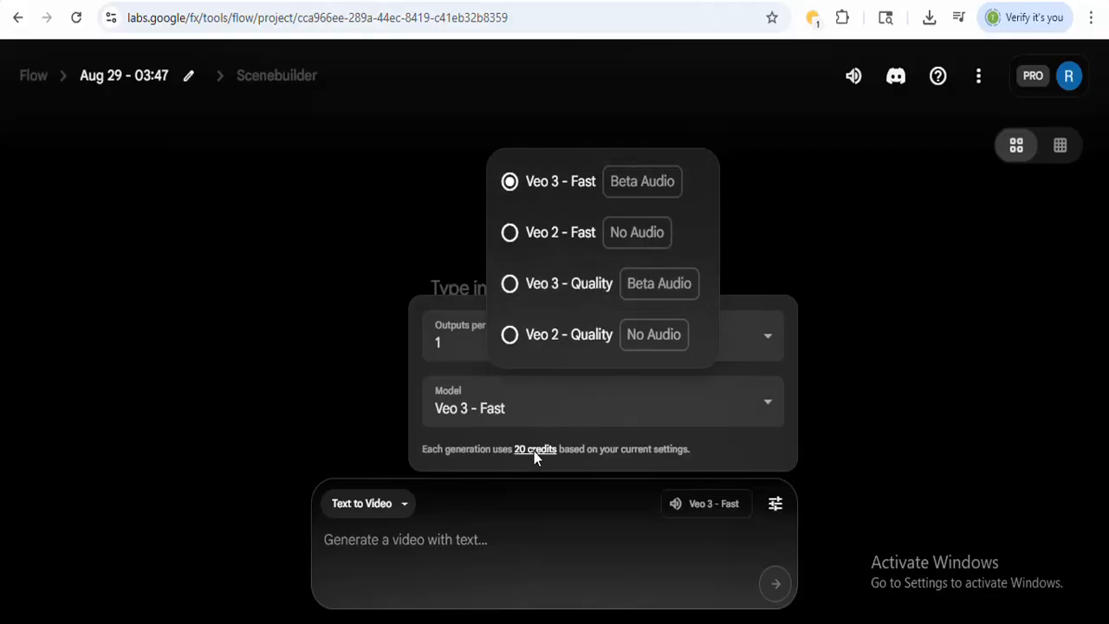
left_click(574, 290)
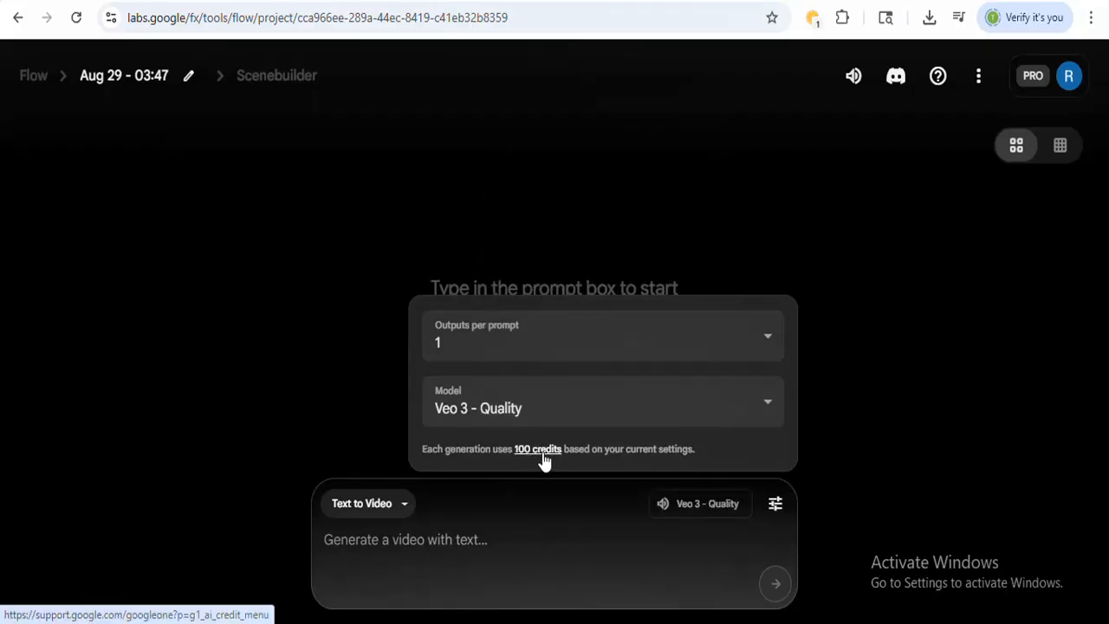
left_click(768, 409)
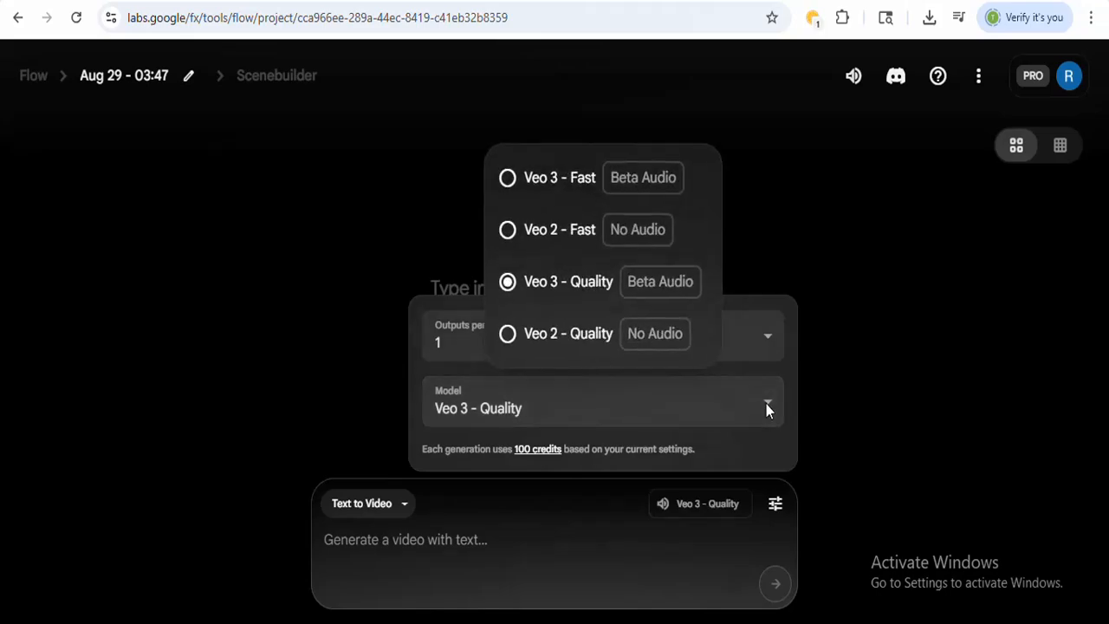
left_click(570, 195)
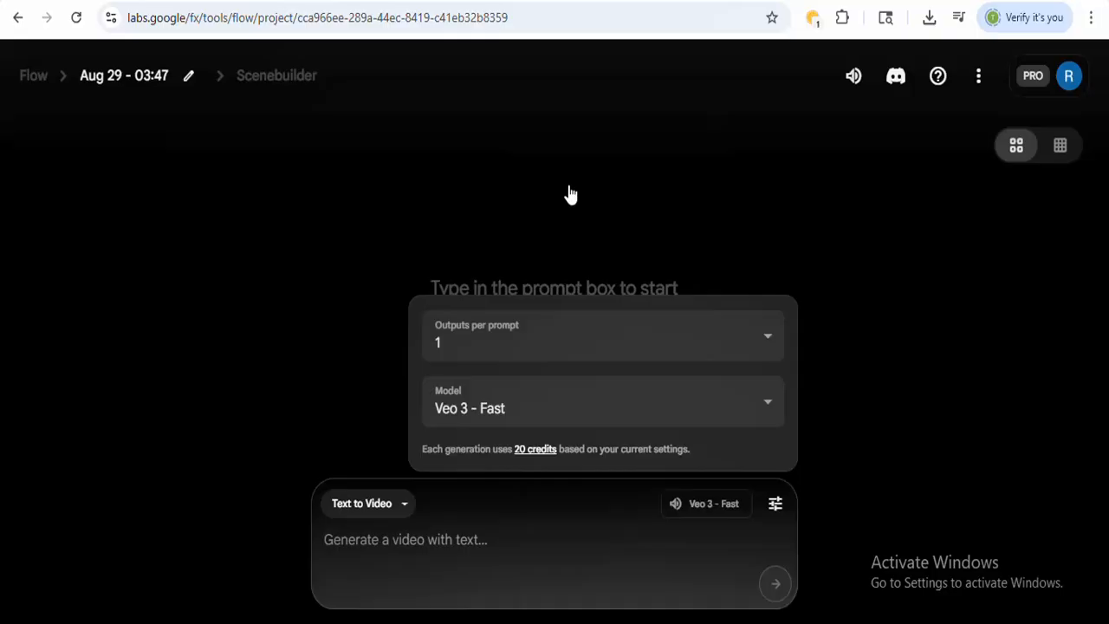
- Select Veo 3 - Fast as the model and set the outputs per prompt to 1
left_click(763, 409)
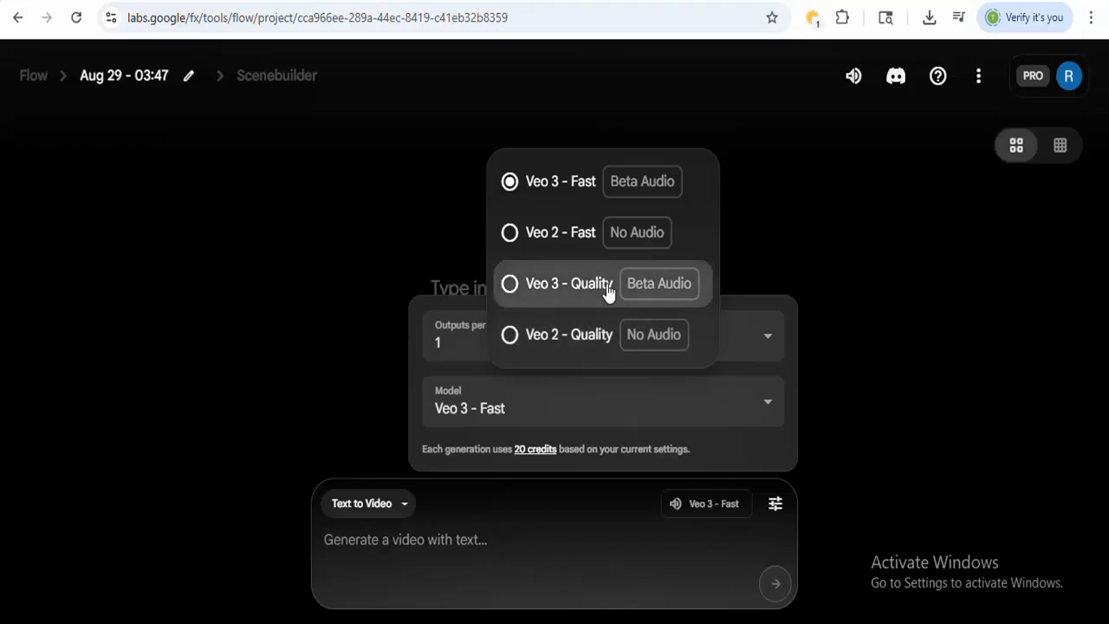
left_click(582, 189)
left_click(764, 343)
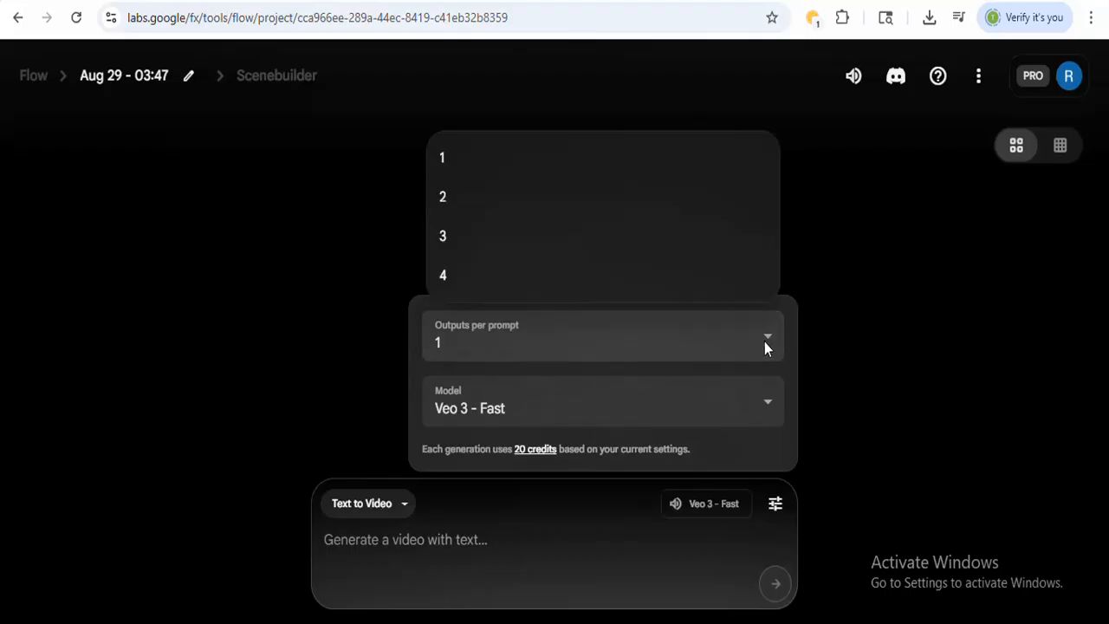
left_click(492, 160)
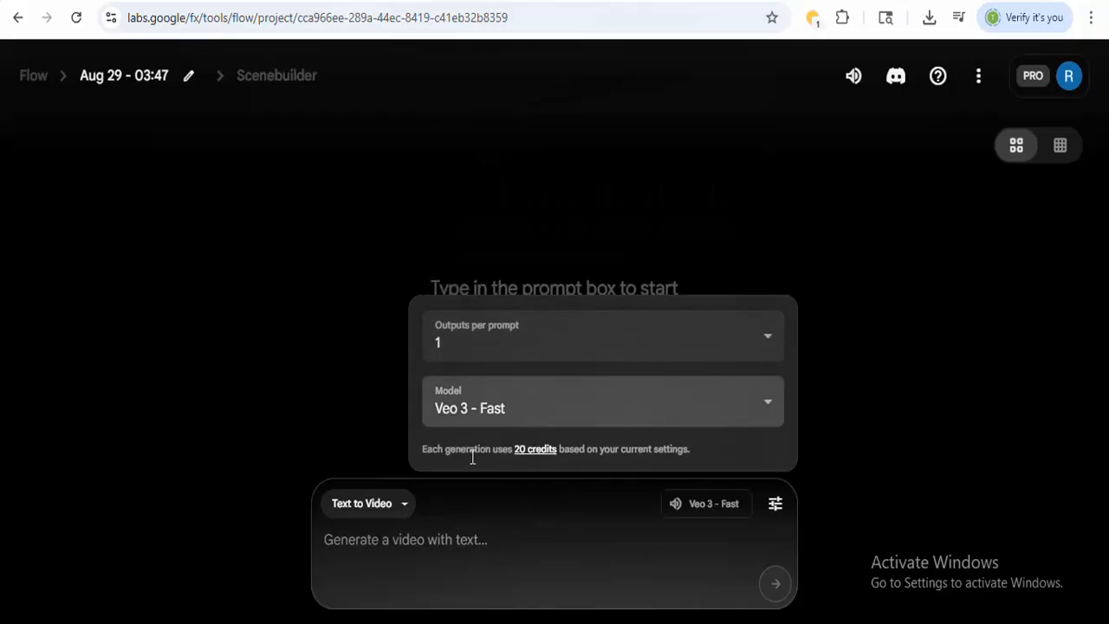
- Paste the copied advert prompt in Text to Video mode, review it from its beginning and generate the video
left_click(401, 509)
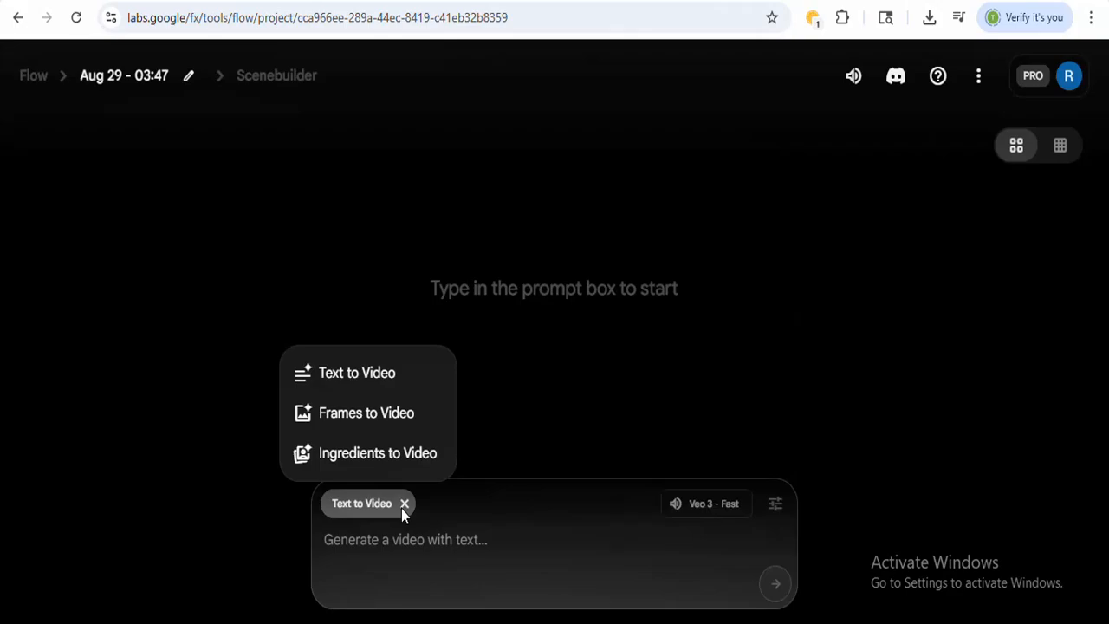
left_click(630, 386)
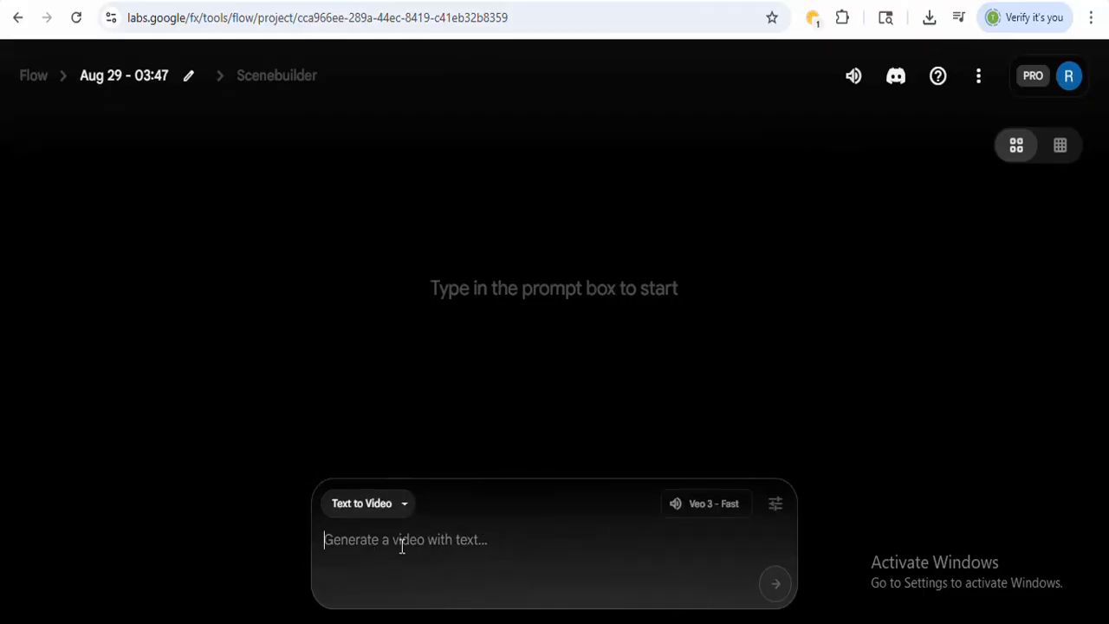
key("ctrl+v")
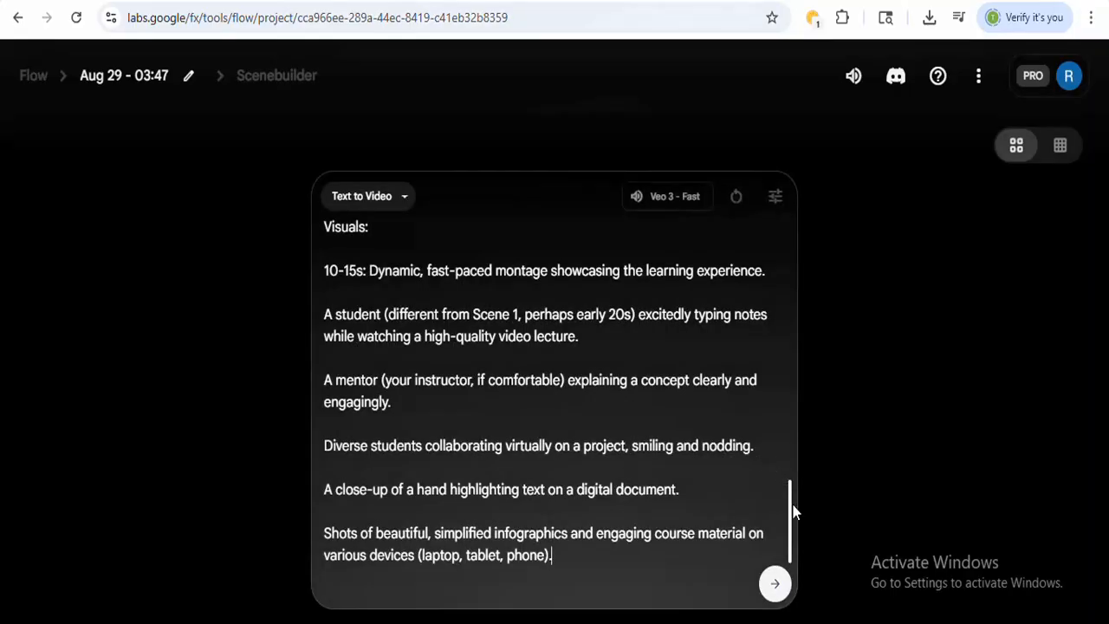
left_click_drag(791, 508, 786, 232)
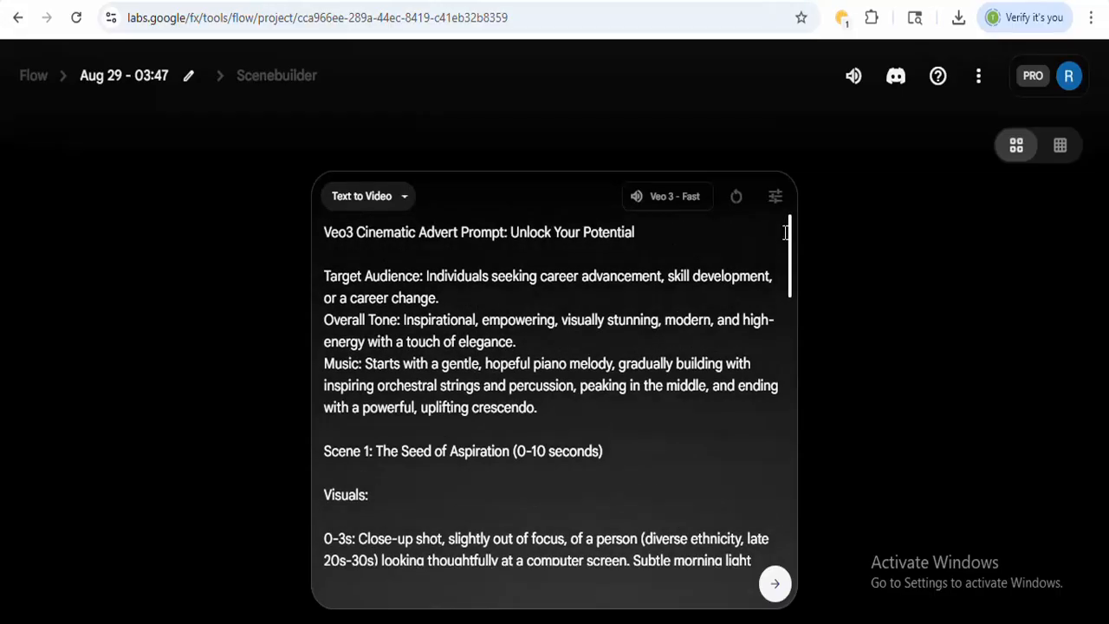
left_click_drag(786, 232, 786, 240)
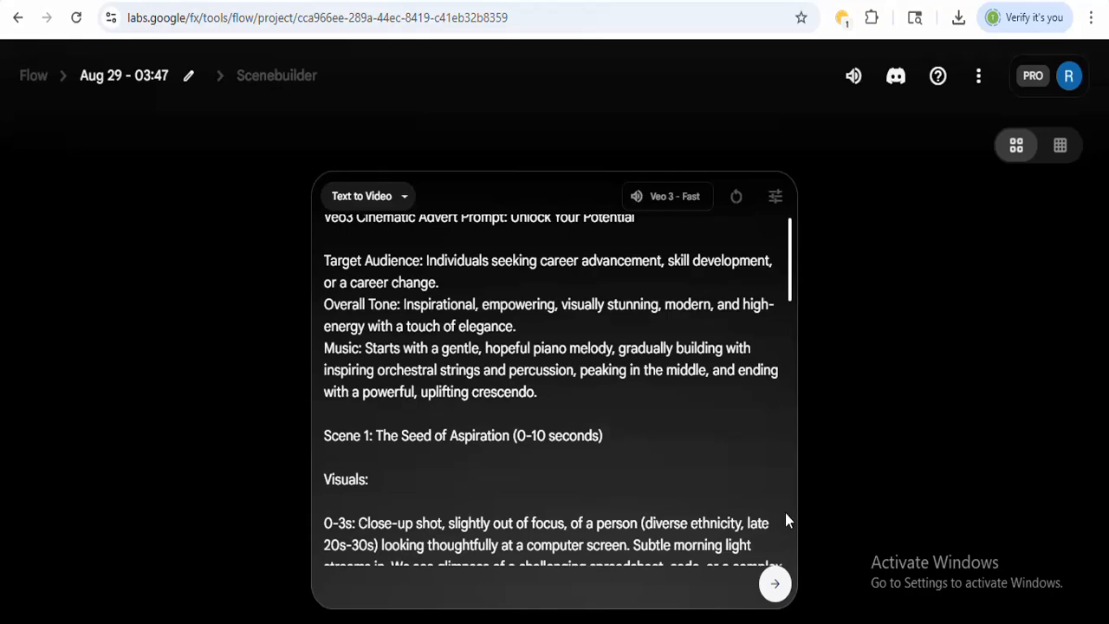
left_click(775, 587)
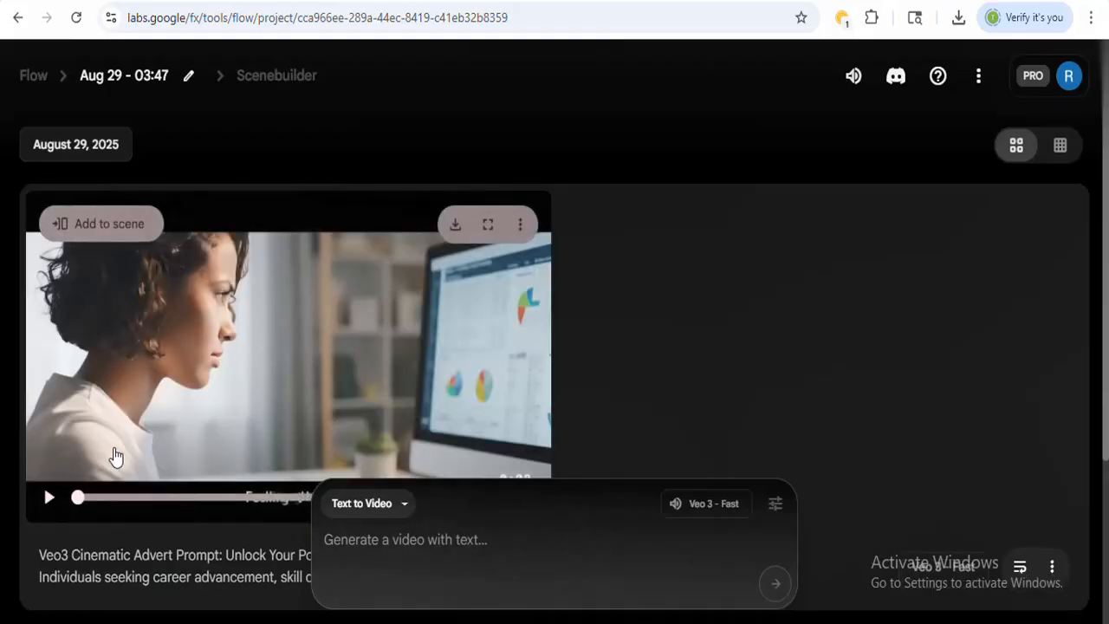
- Play the generated advert video and download it in original size (720p)
left_click(49, 501)
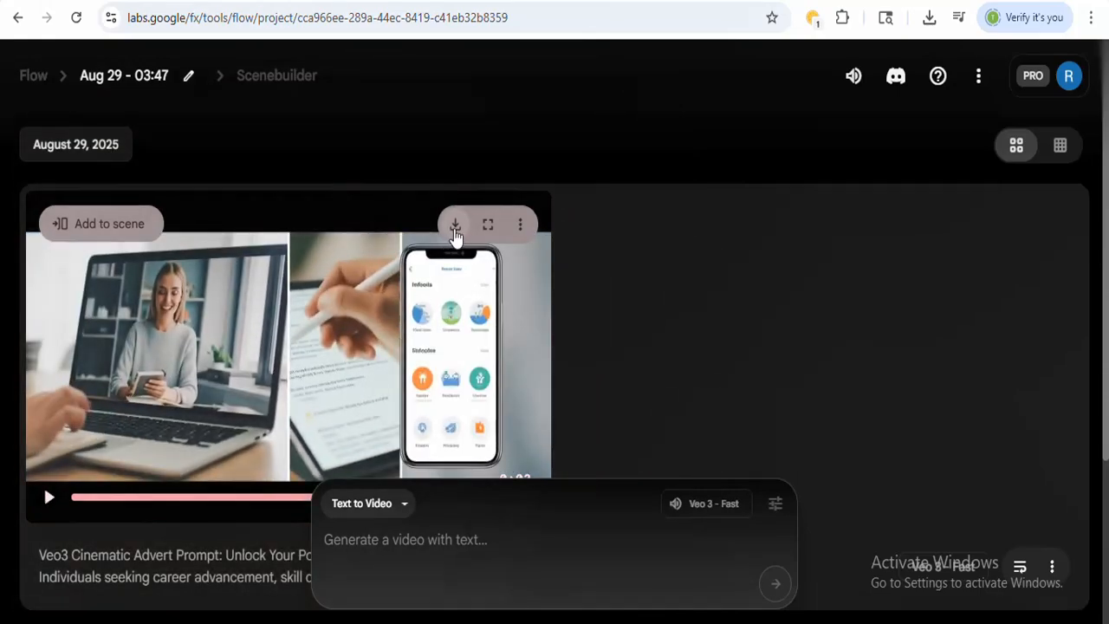
left_click(455, 227)
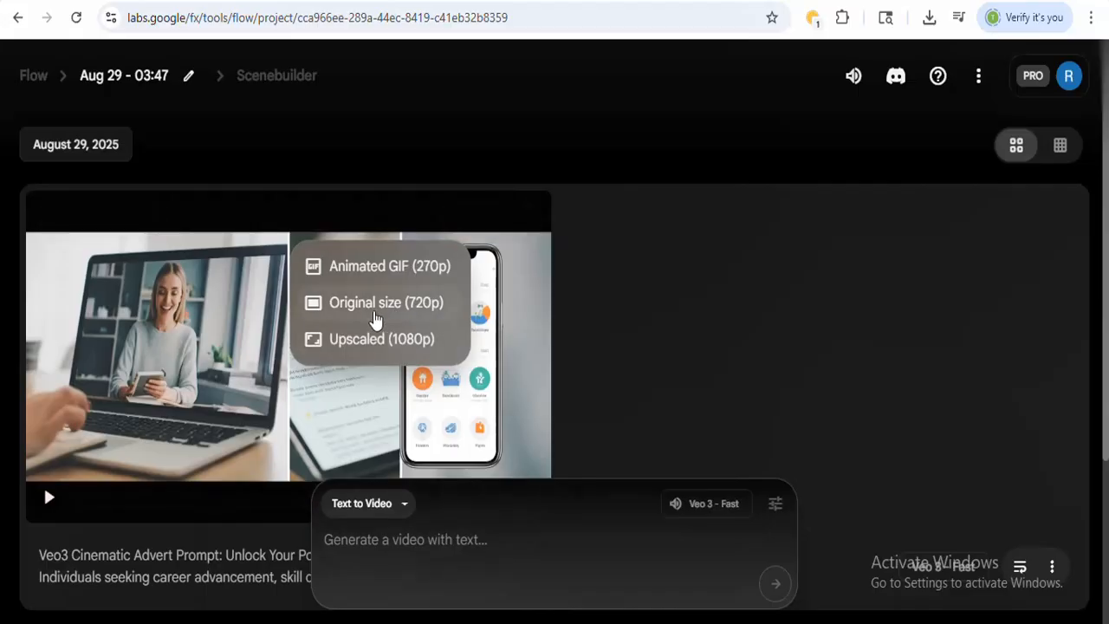
left_click(374, 309)
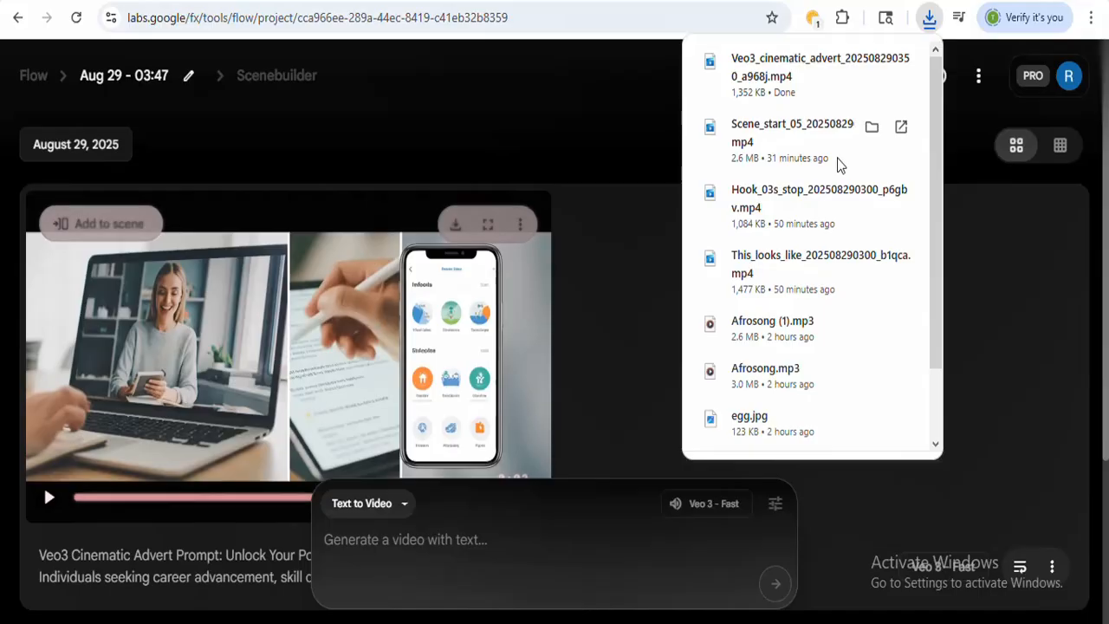
- Open gemini.google.com in a new browser tab
key("ctrl+t")
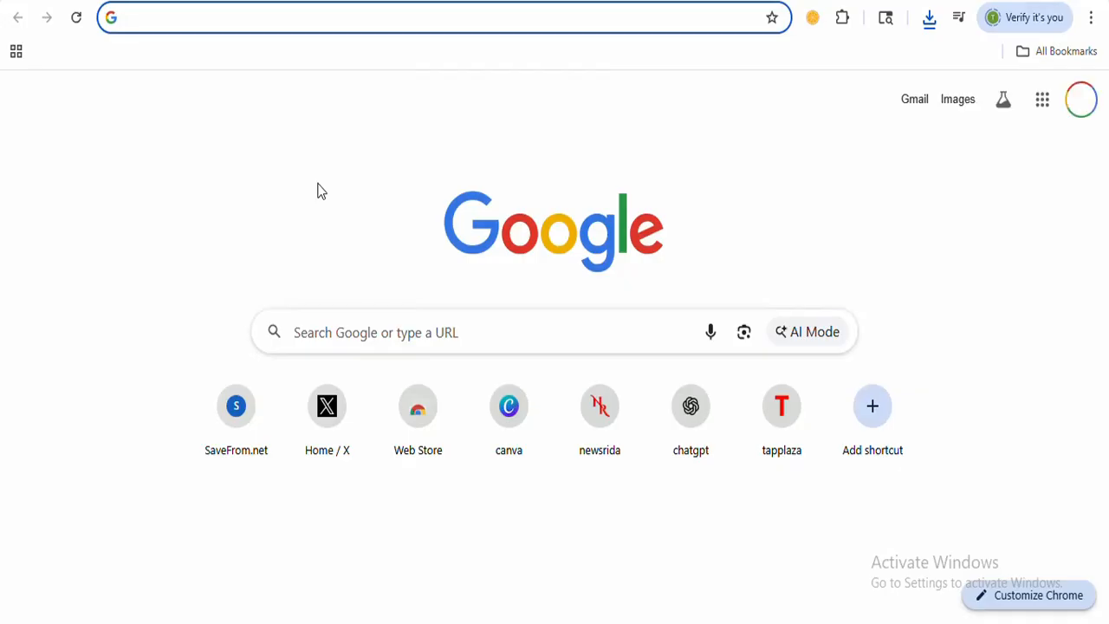
type("ge")
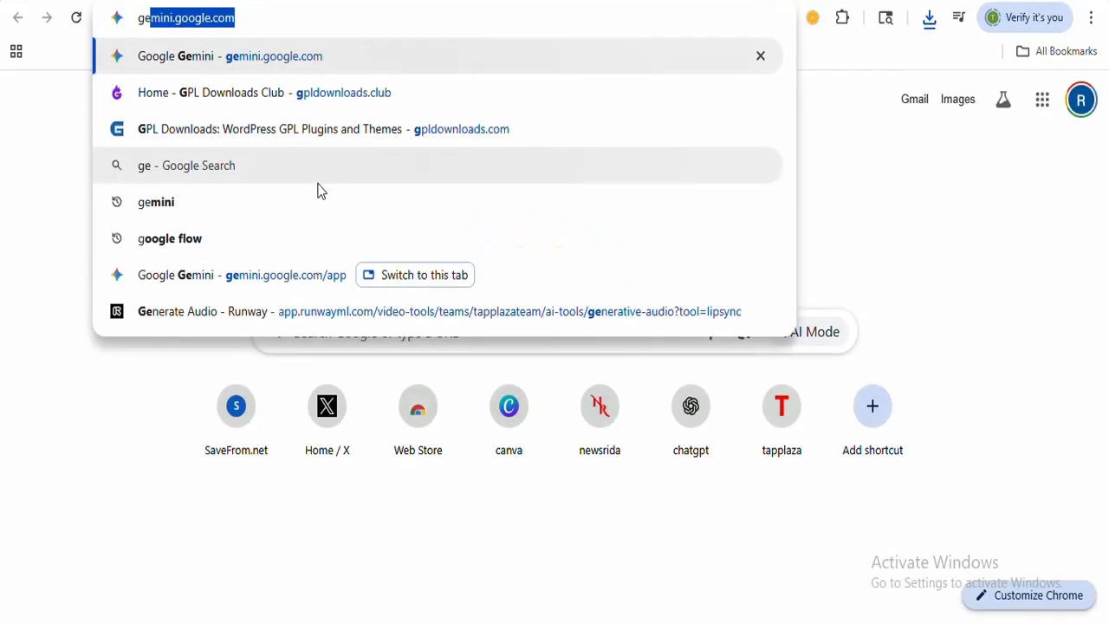
key("Return")
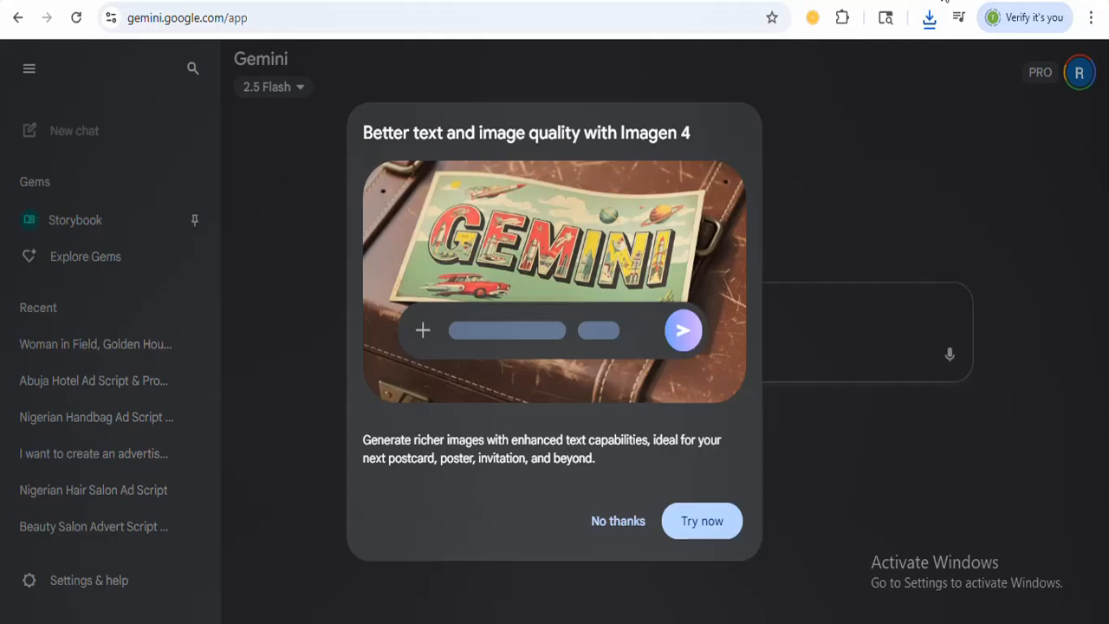
- Look up "flow ai" in another new browser tab and open the Flow landing page at labs.google/flow/about
key("ctrl+t")
type("flow")
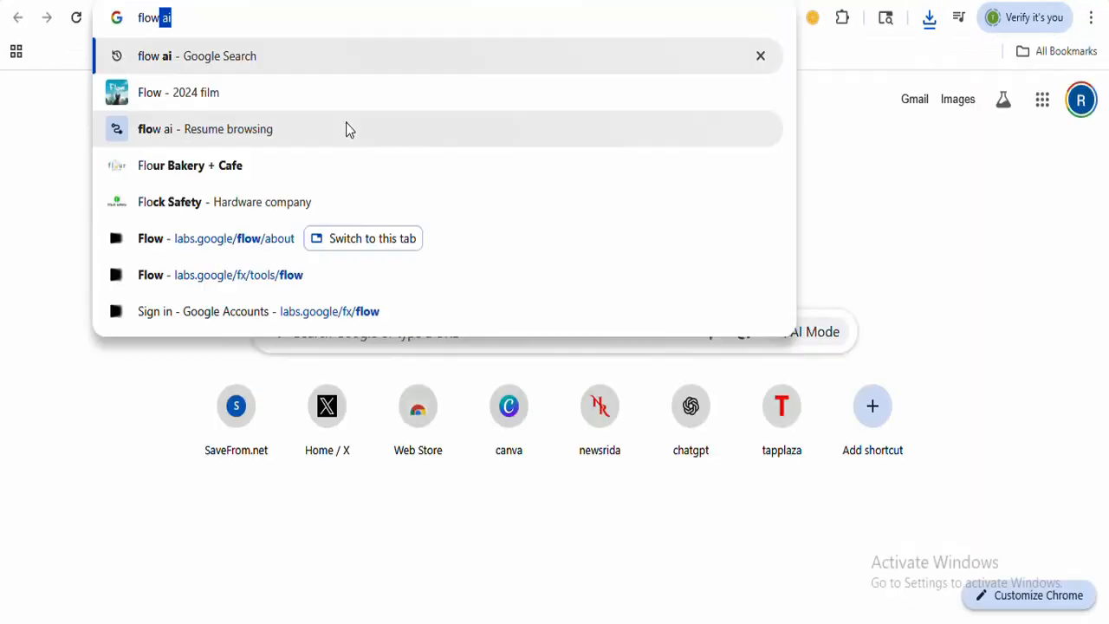
key("Return")
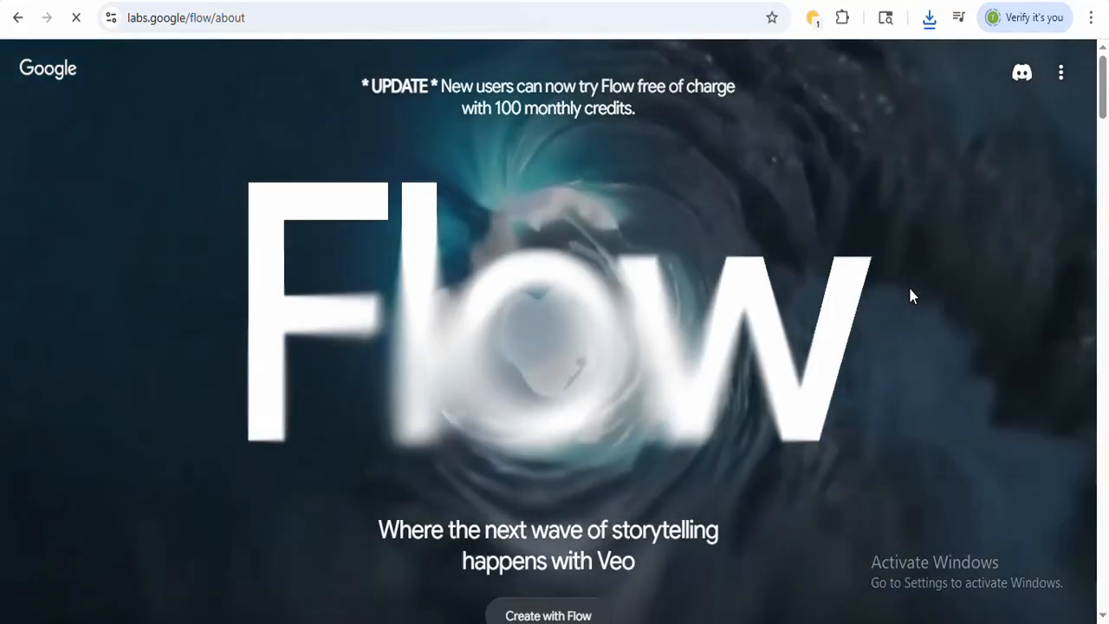
scroll(1105, 130, "down", 2)
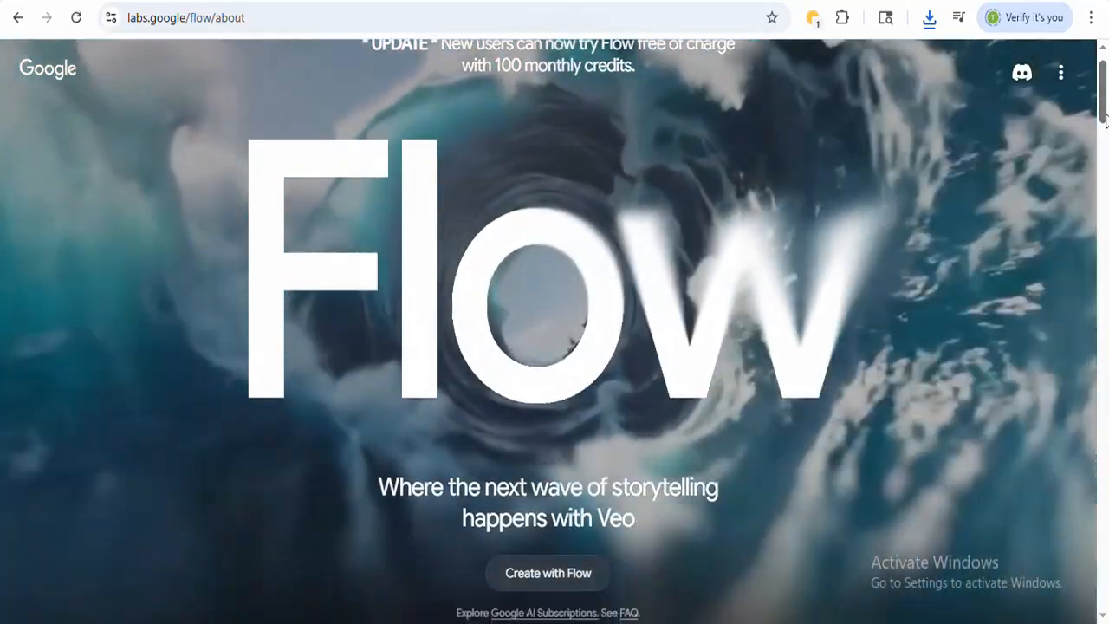